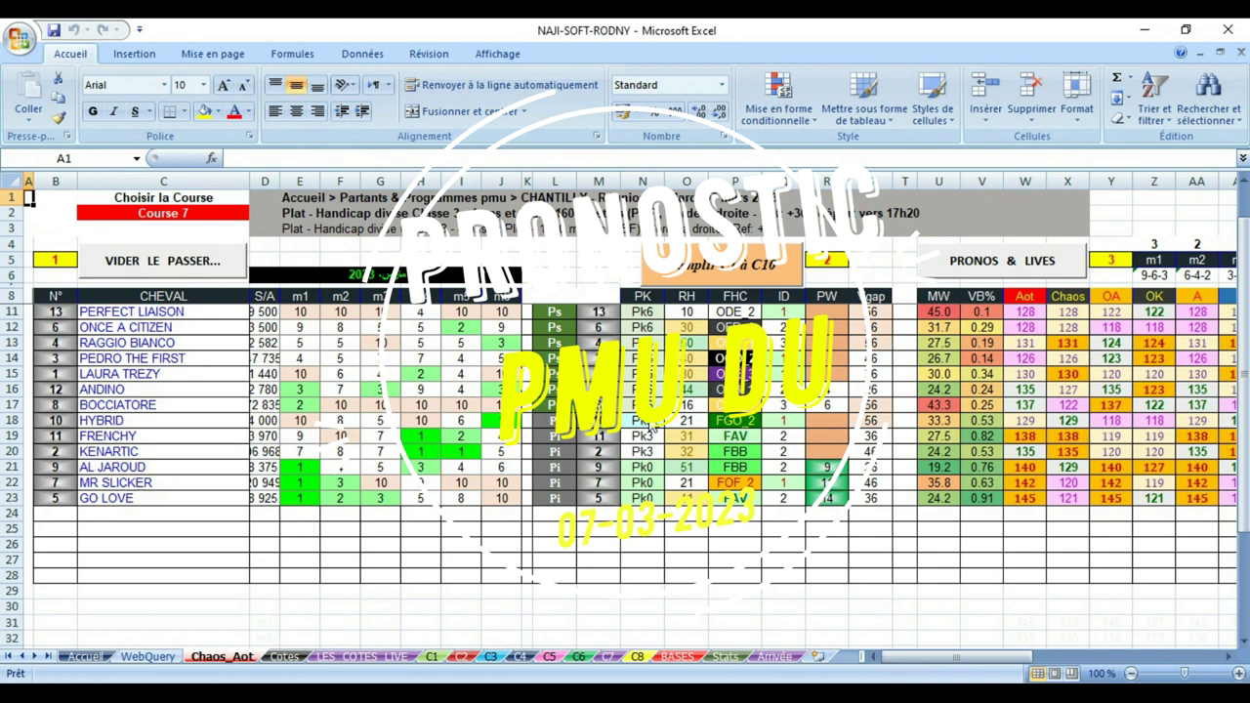
Fill race sheets C1 to C10 for the Chantilly meeting and generate all the forecasts and live odds.
click(718, 273)
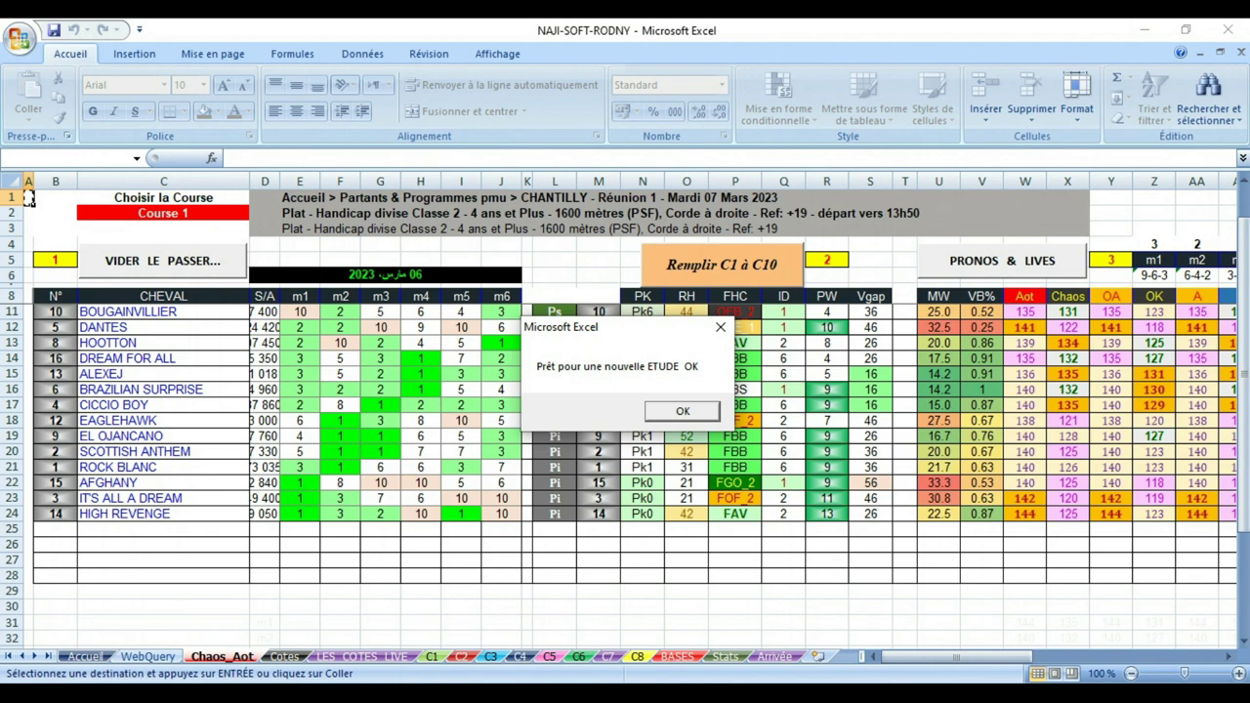
click(682, 410)
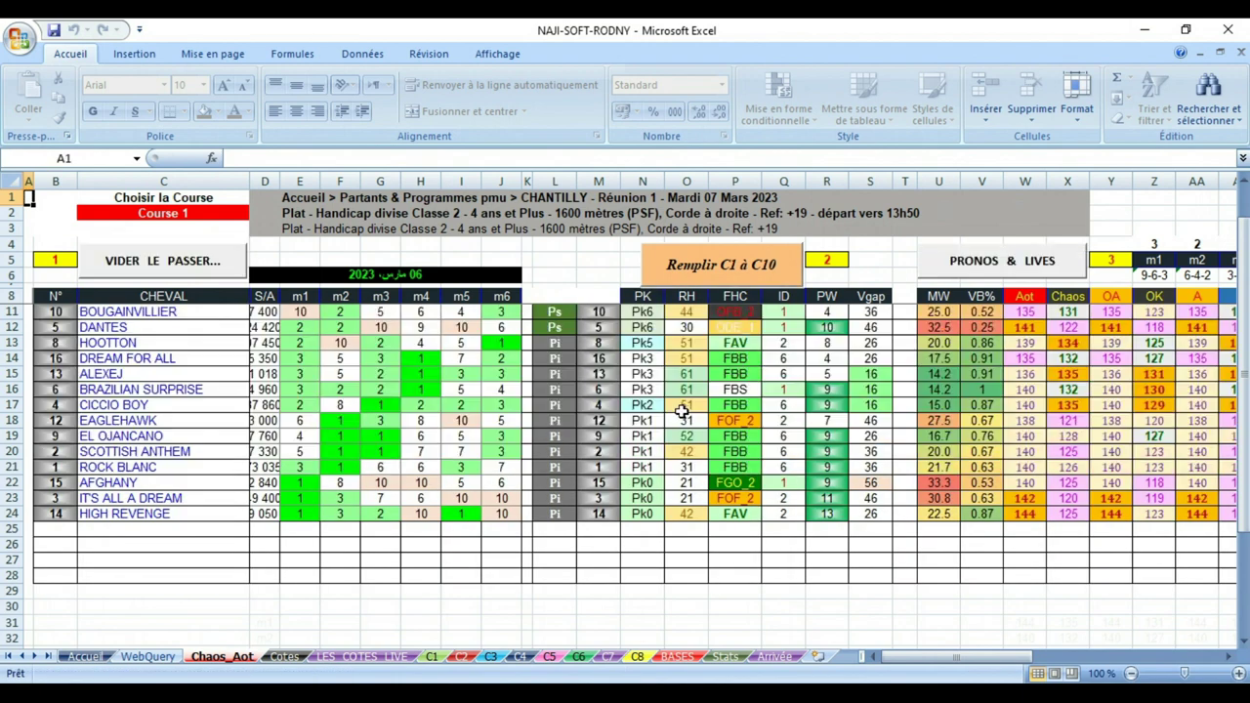
click(1016, 261)
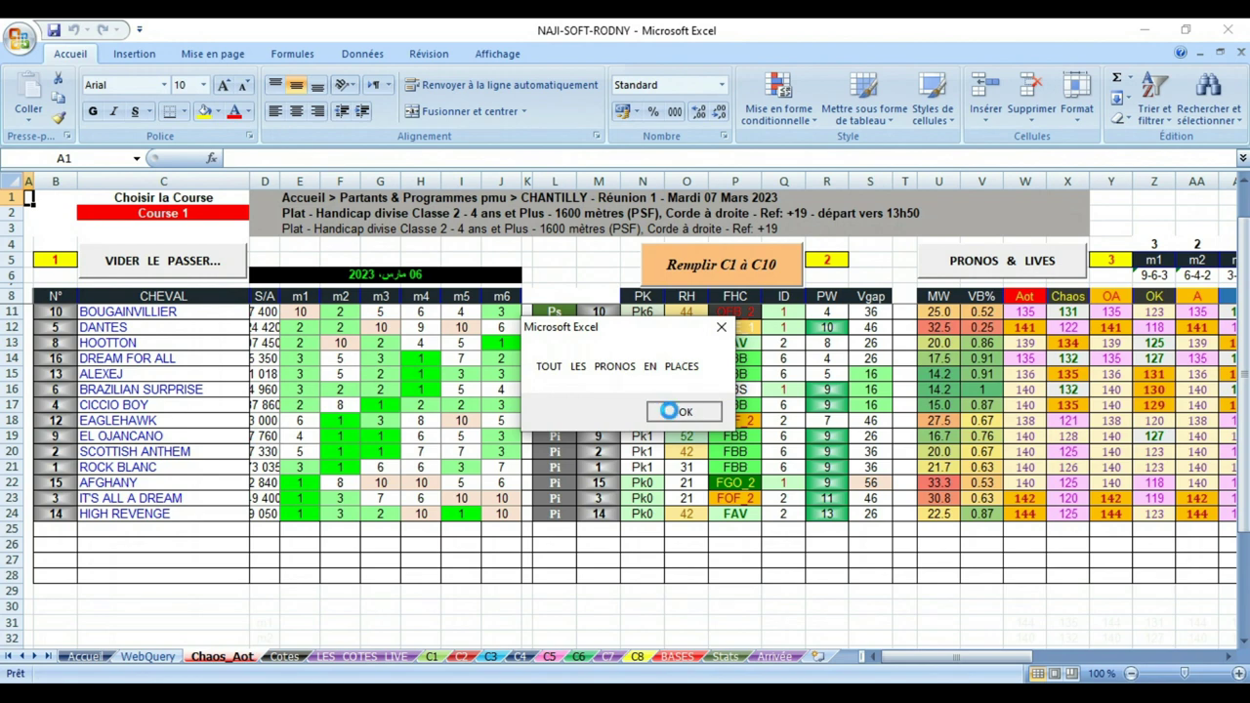
click(671, 411)
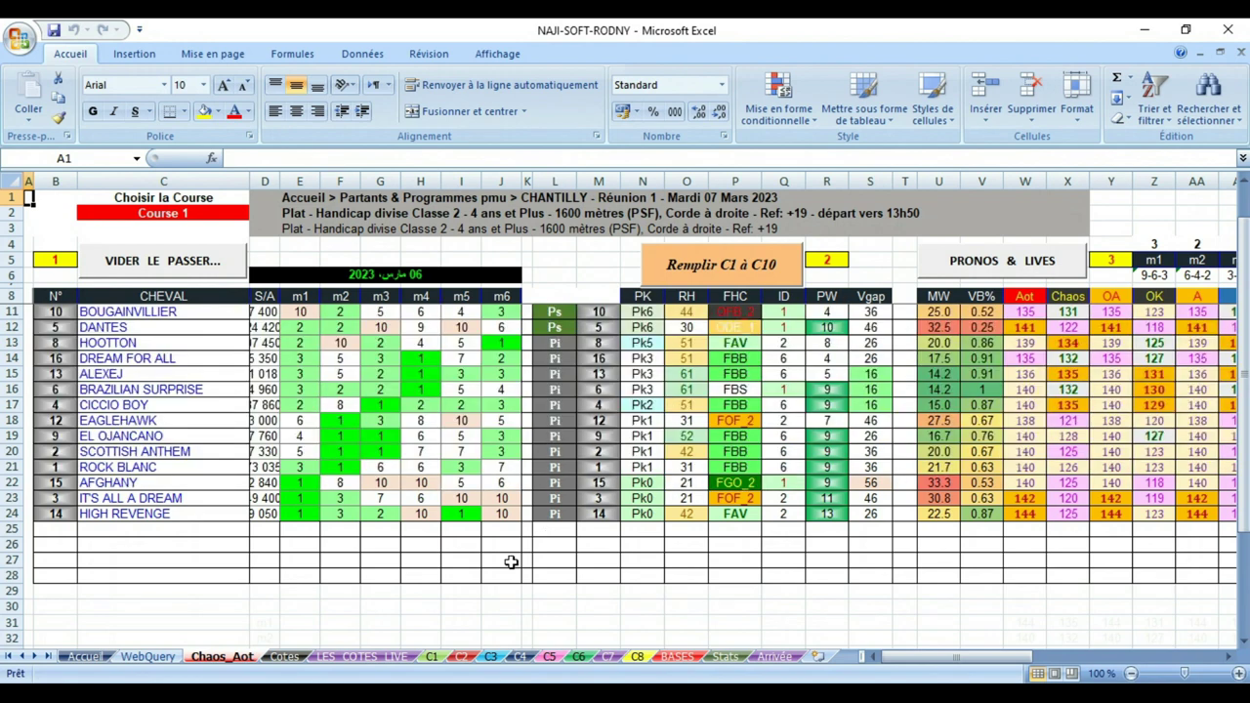
Examine the runners, ratings and forecast columns of races 1 to 3 on sheets C1, C2 and C3.
click(431, 657)
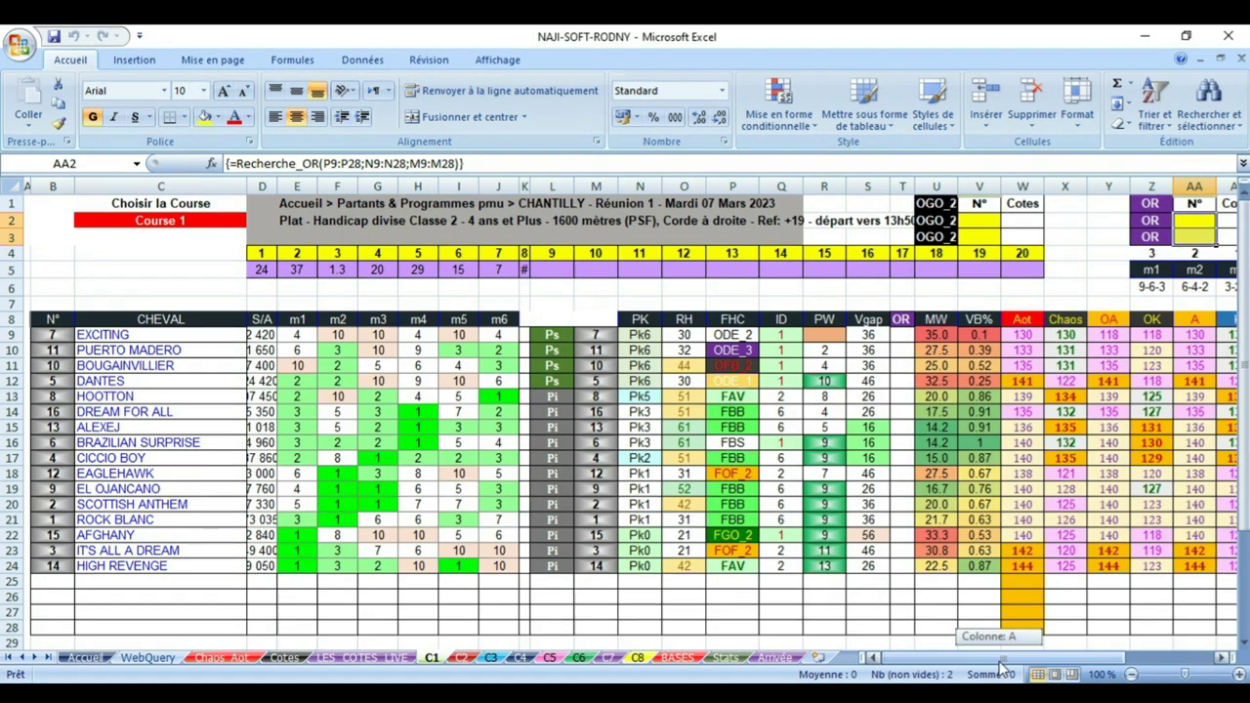
drag(1001, 657, 1101, 664)
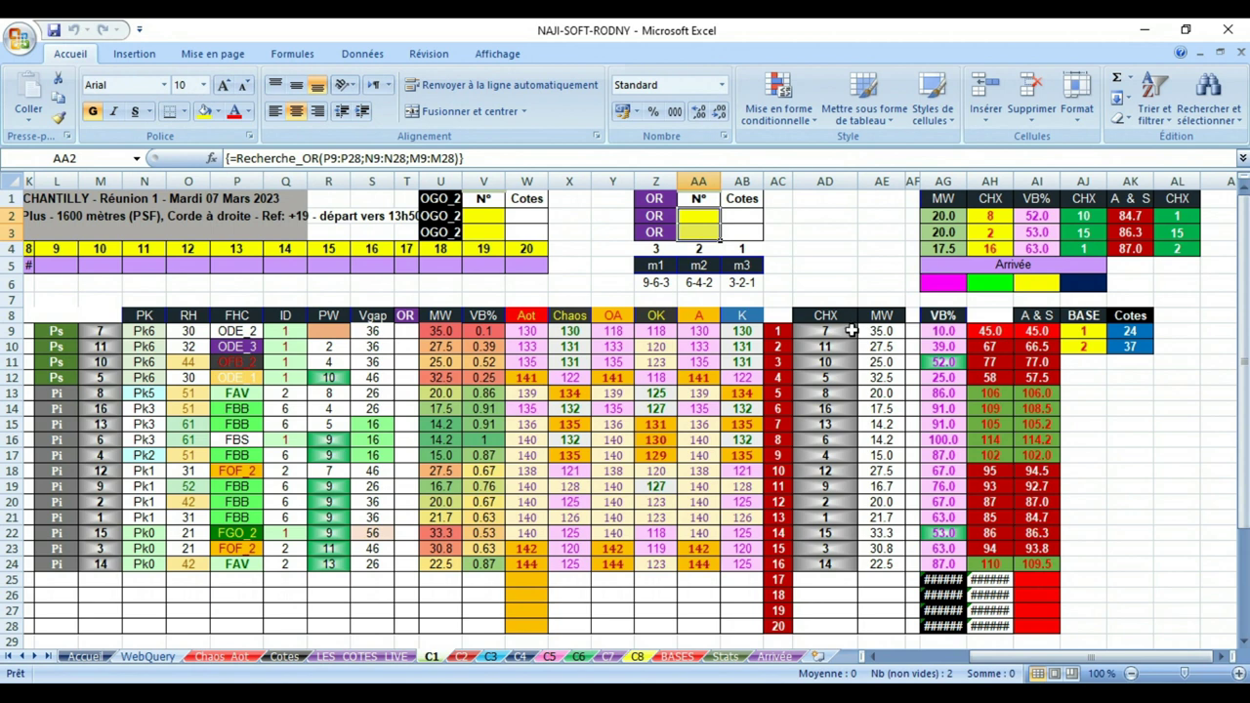
click(459, 657)
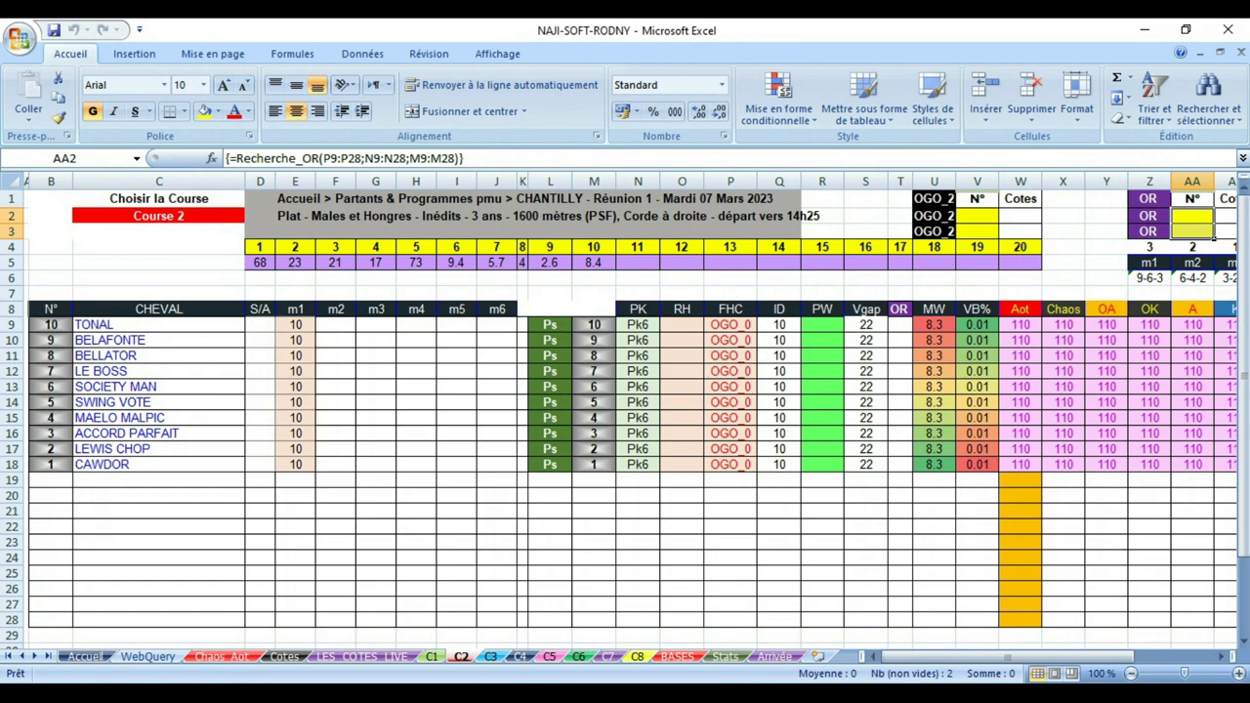
drag(1016, 663, 1123, 661)
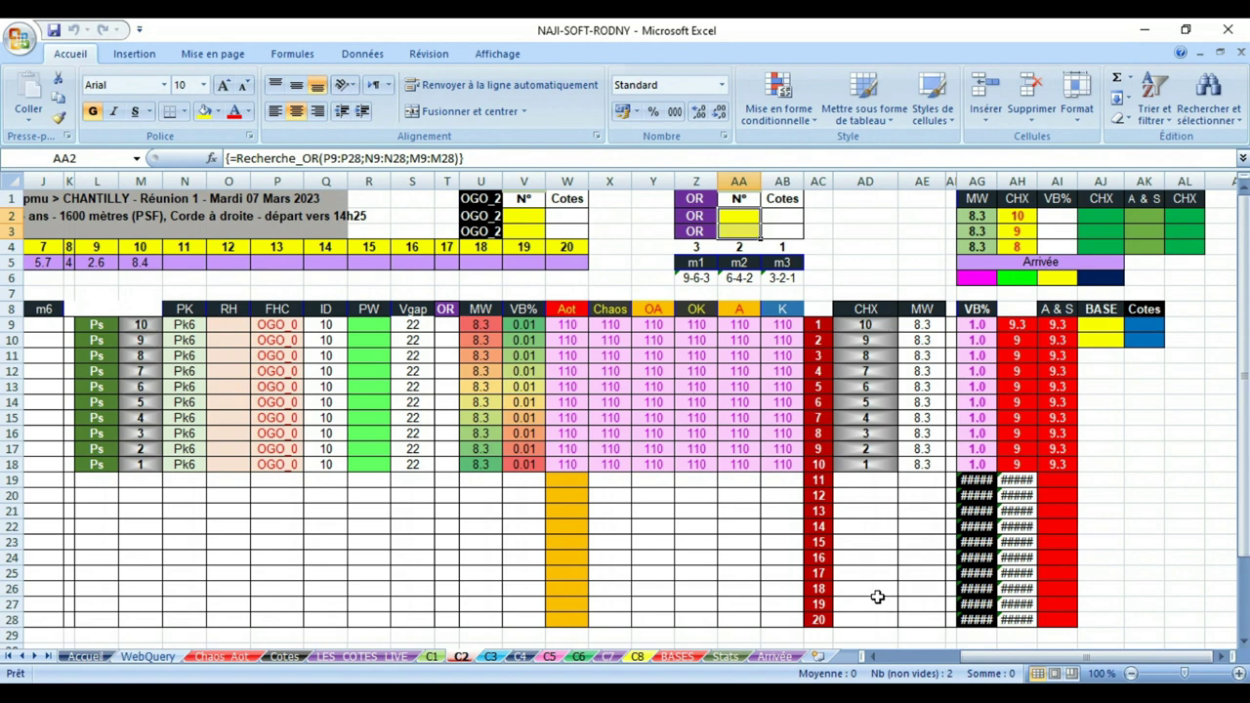
click(494, 659)
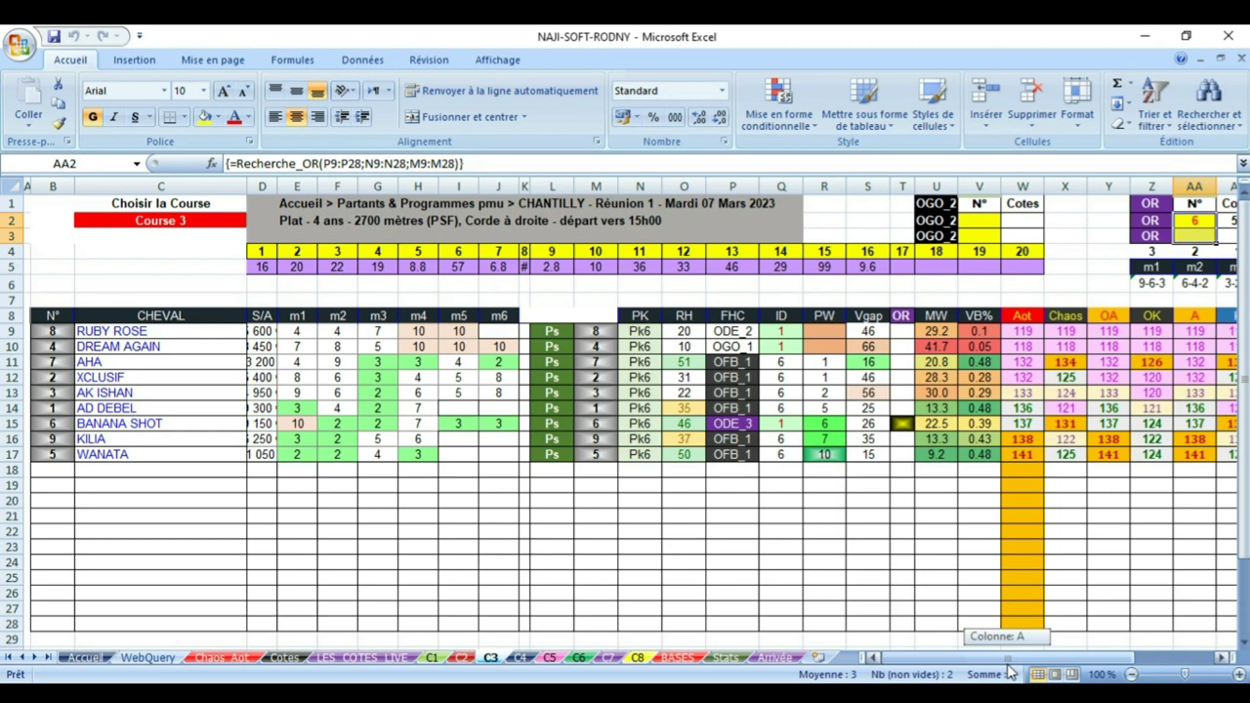
drag(1010, 657, 1118, 647)
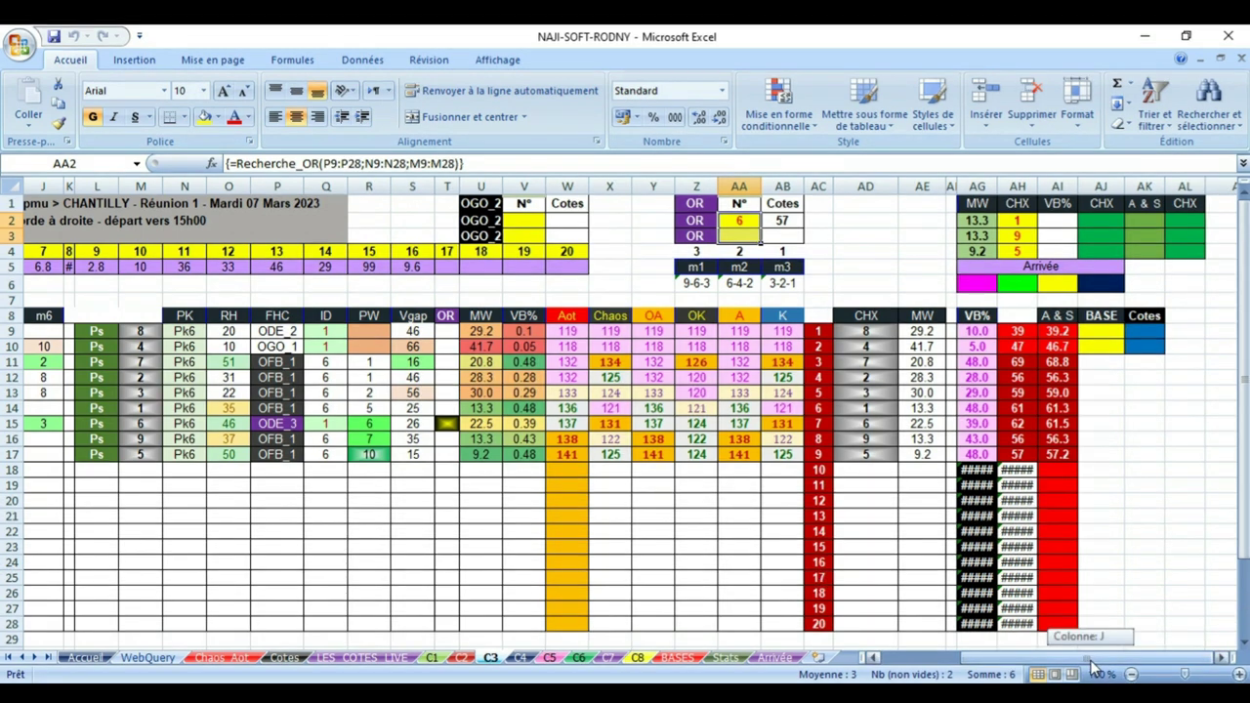
drag(1090, 659, 1012, 667)
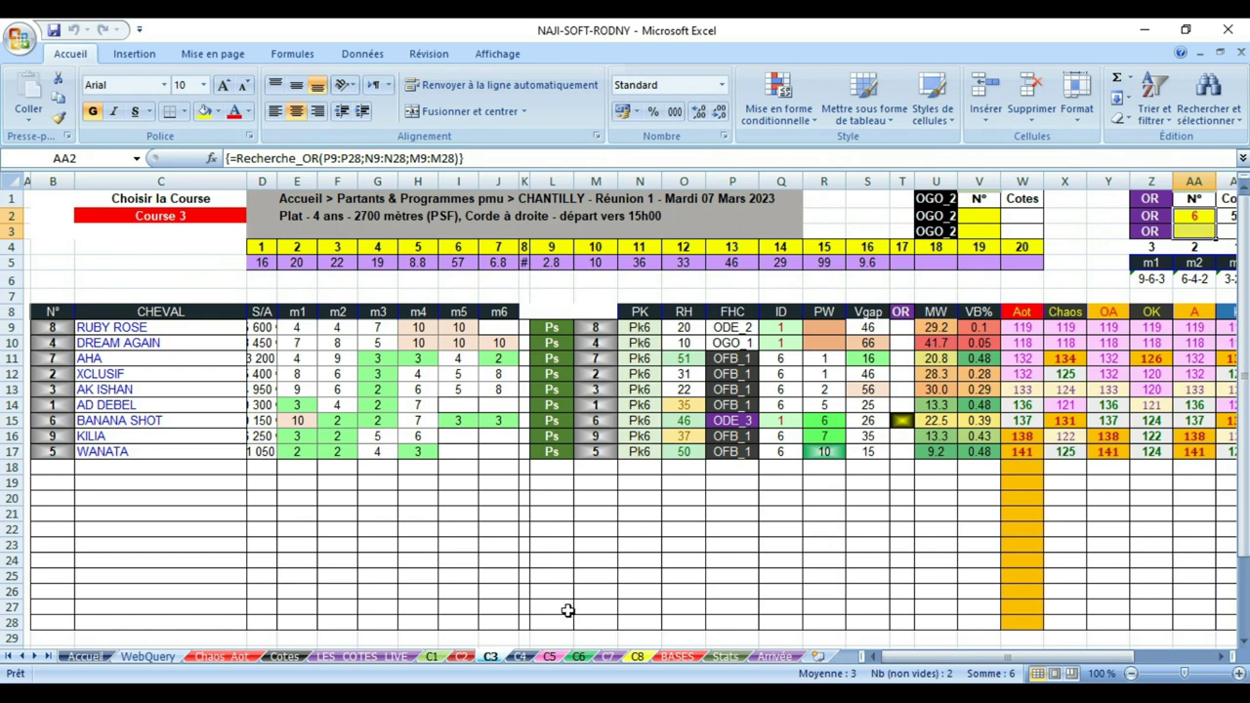
Examine the runners, ratings and forecast columns of races 4 to 6 on sheets C4, C5 and C6.
click(520, 657)
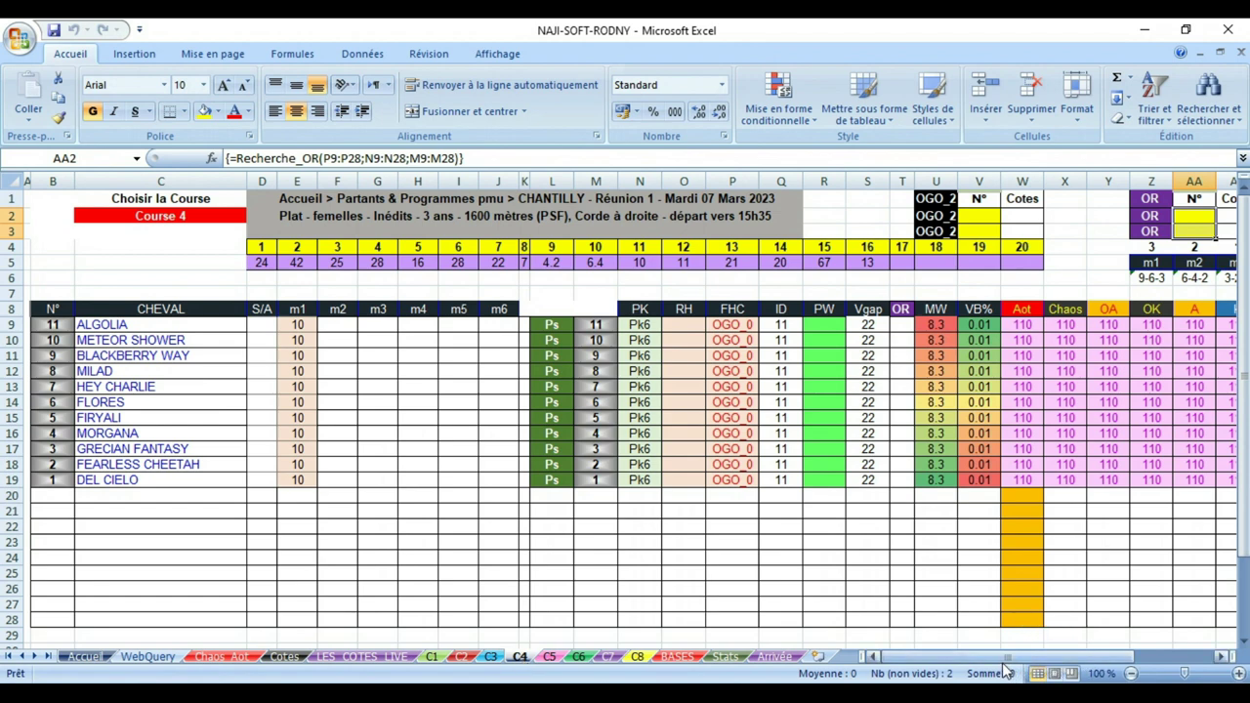
drag(1005, 659, 1147, 660)
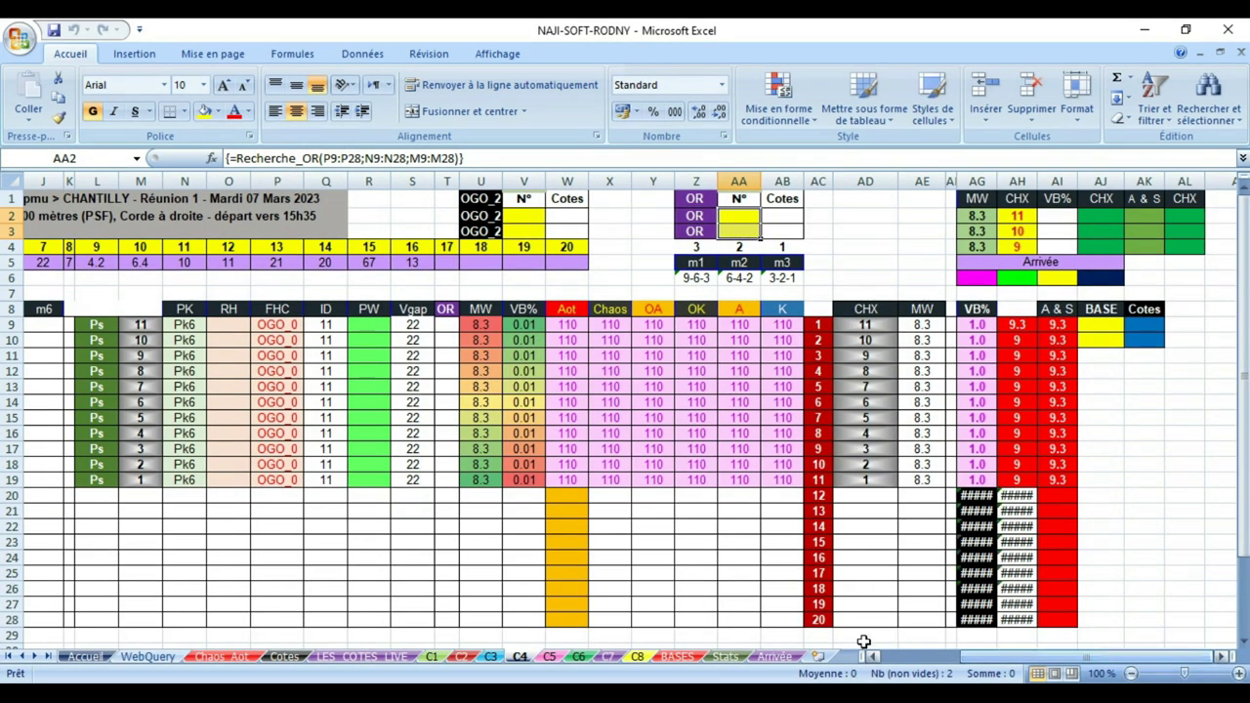
click(550, 657)
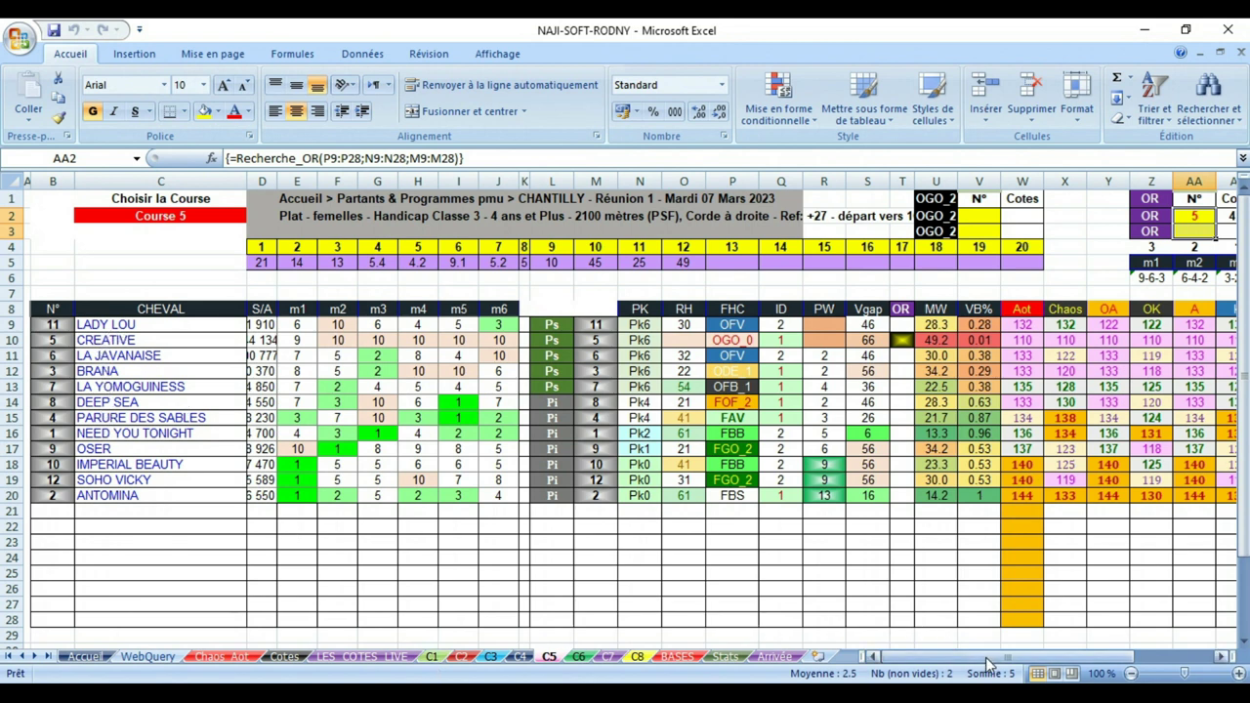
drag(998, 664, 1147, 667)
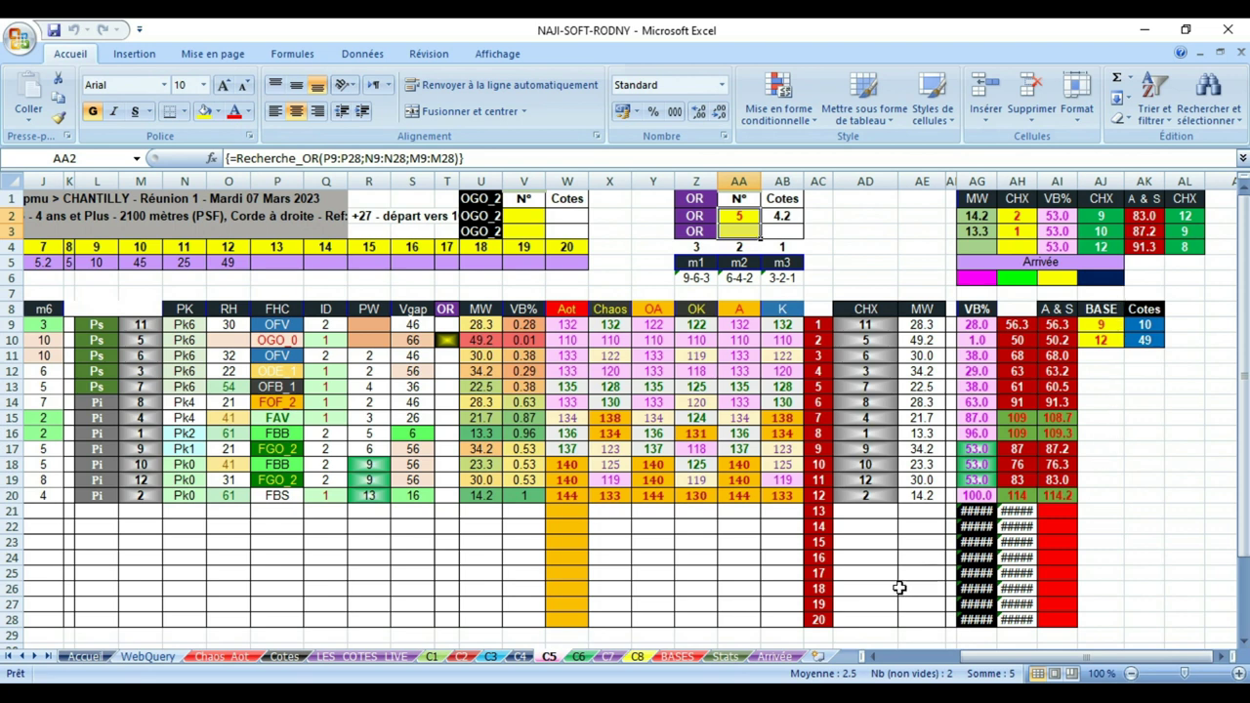
click(579, 658)
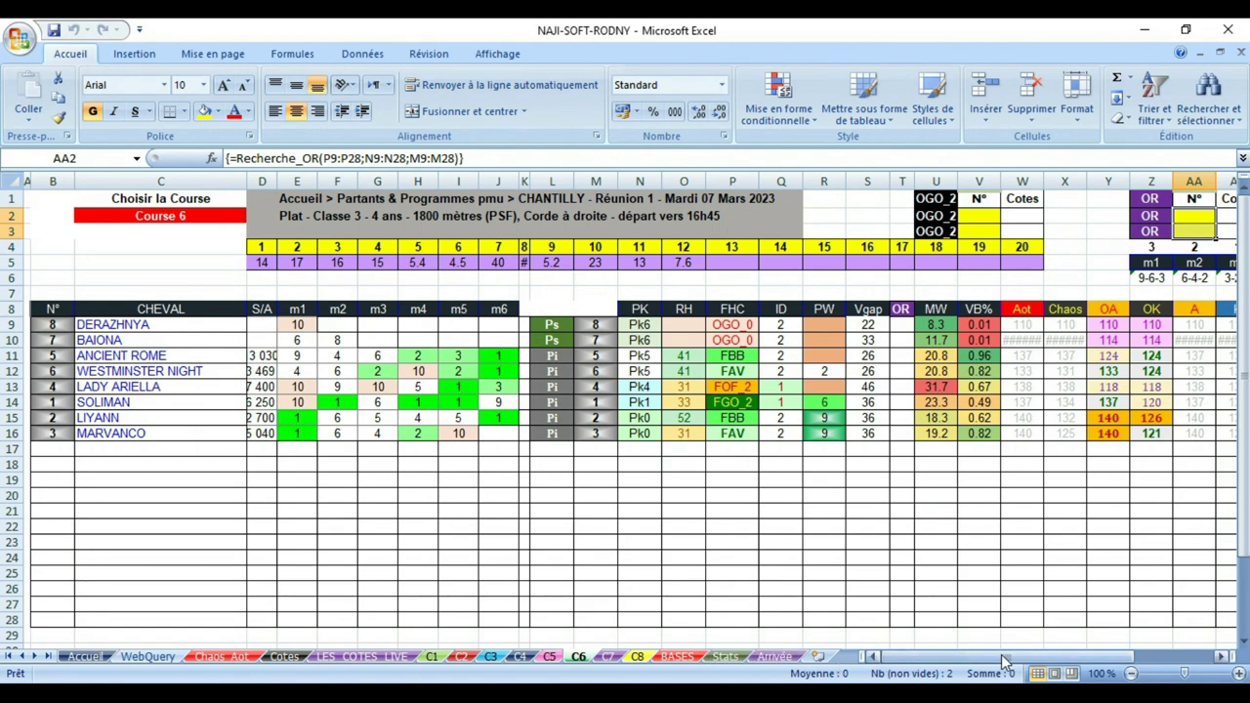
drag(1006, 662, 1142, 675)
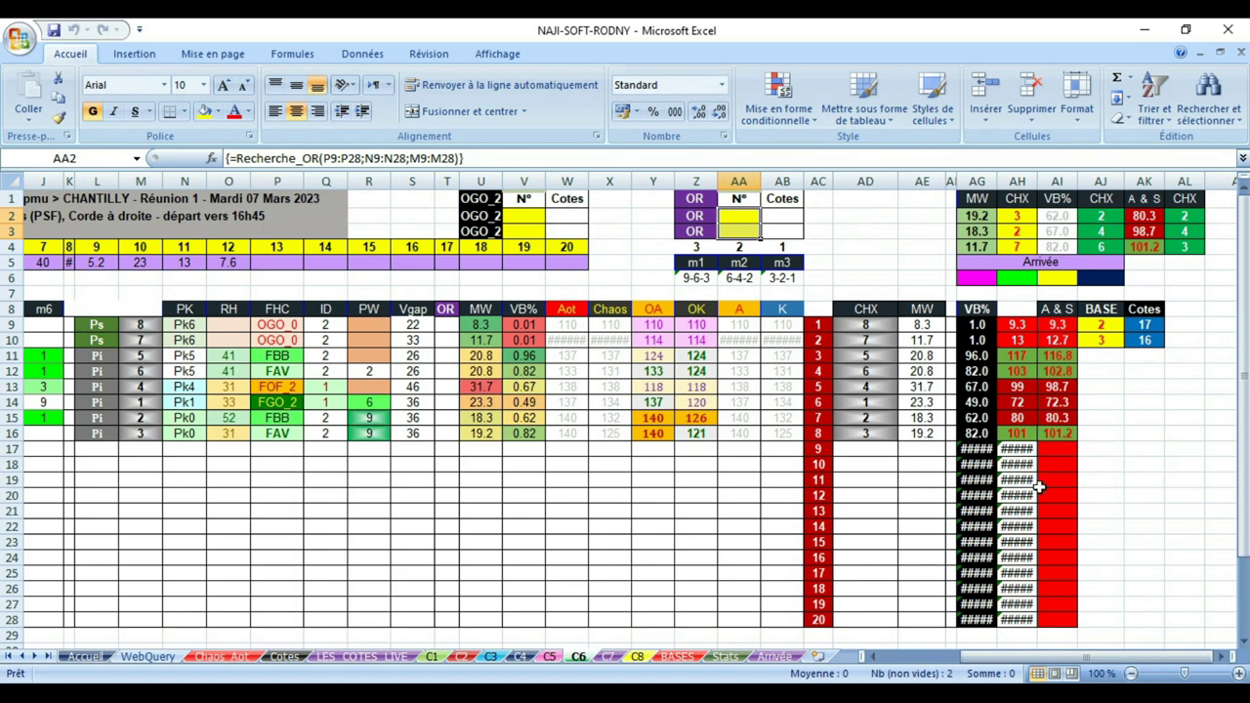
Examine the runners, ratings and forecast columns of races 7 and 8 on sheets C7 and C8.
click(611, 657)
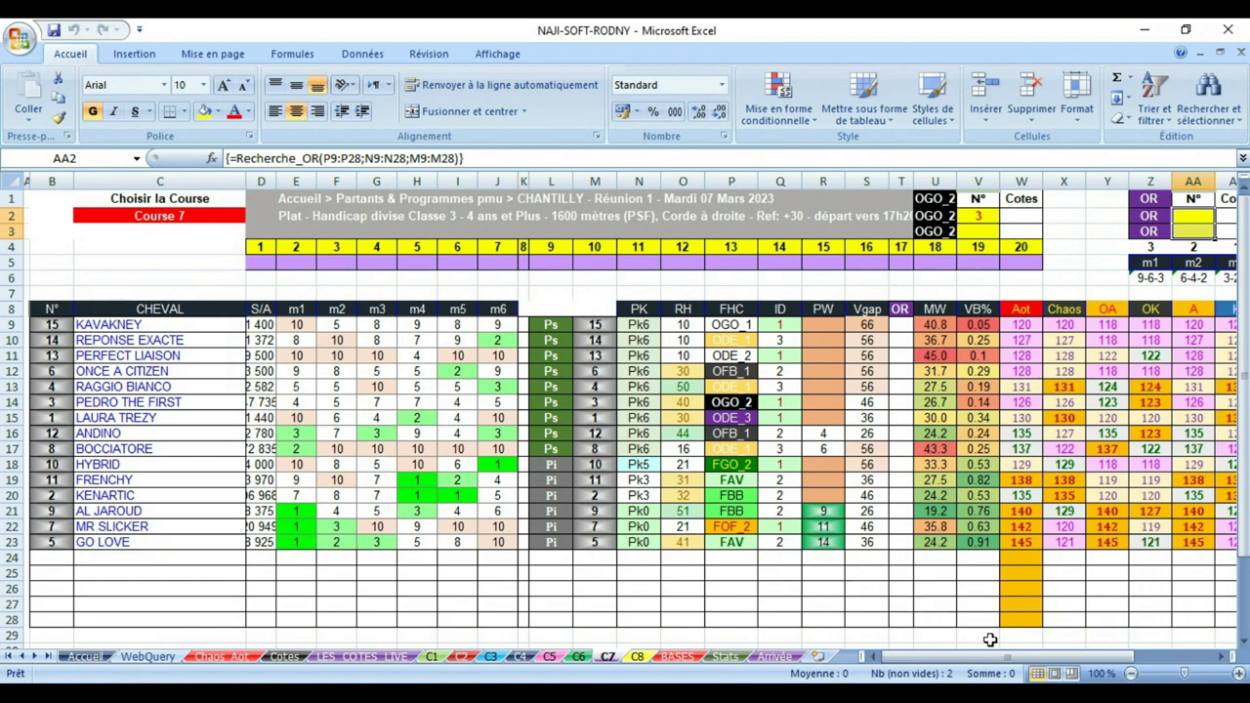
drag(1010, 664, 1138, 659)
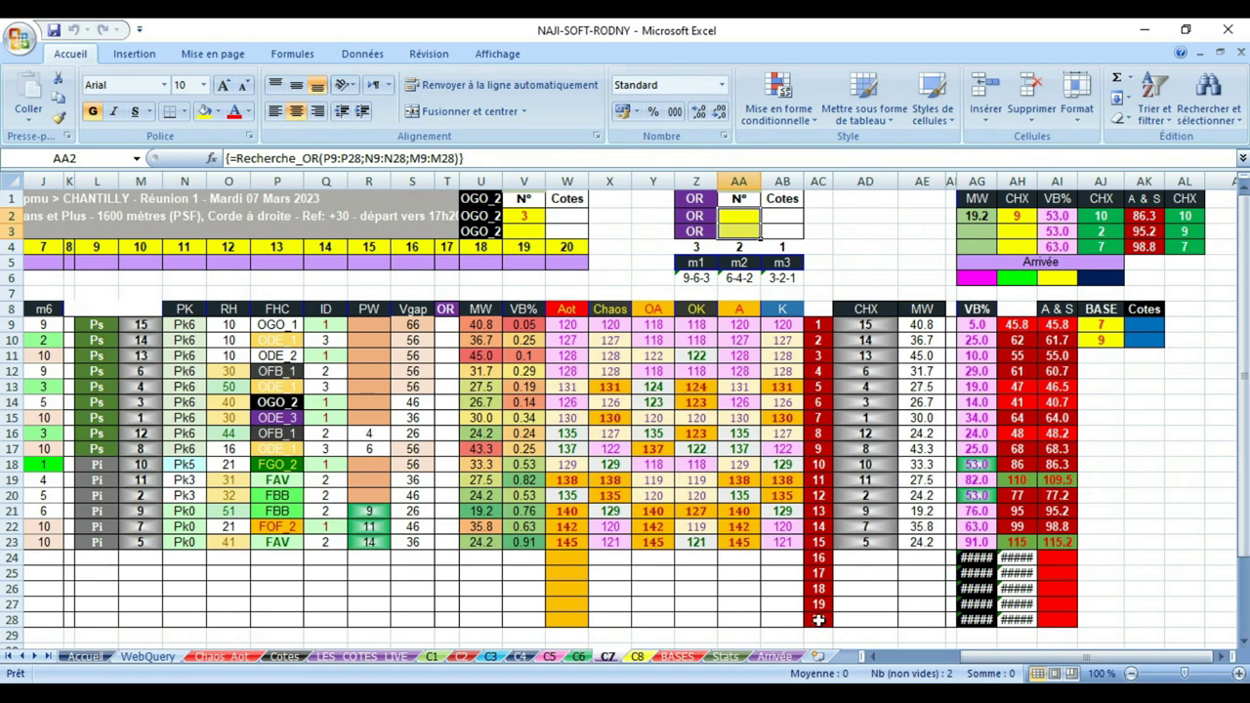
click(636, 656)
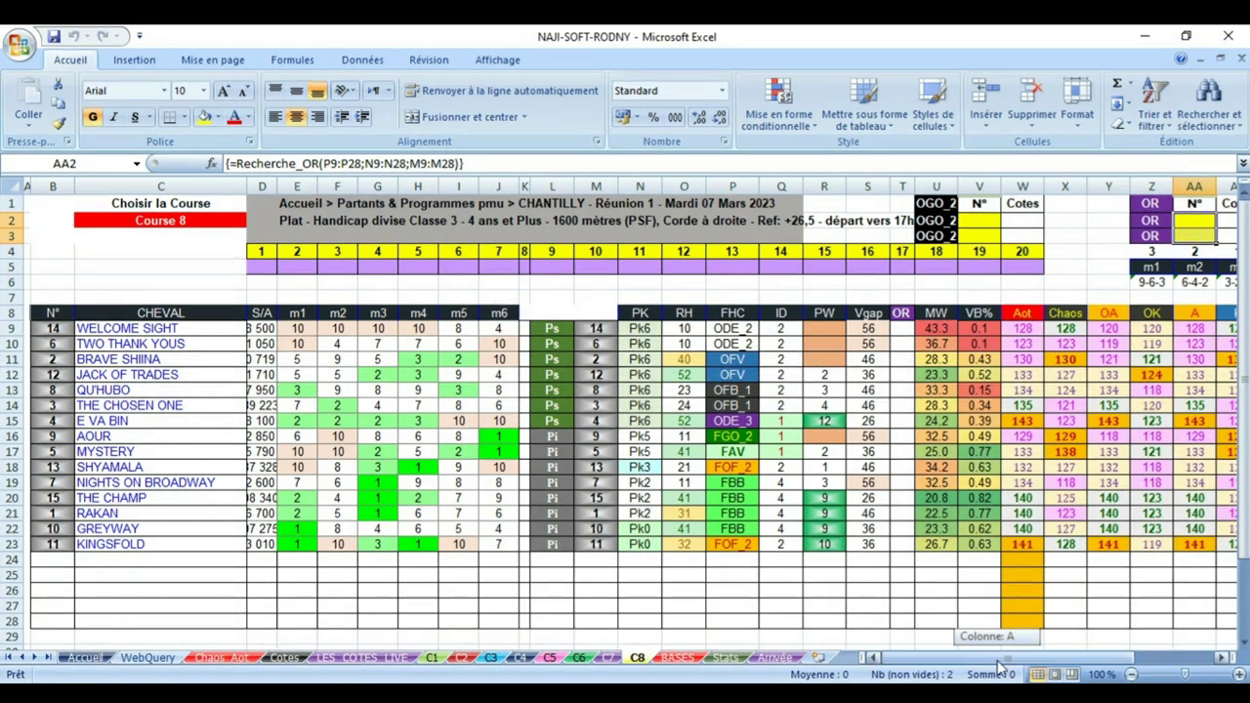
drag(997, 659, 1144, 655)
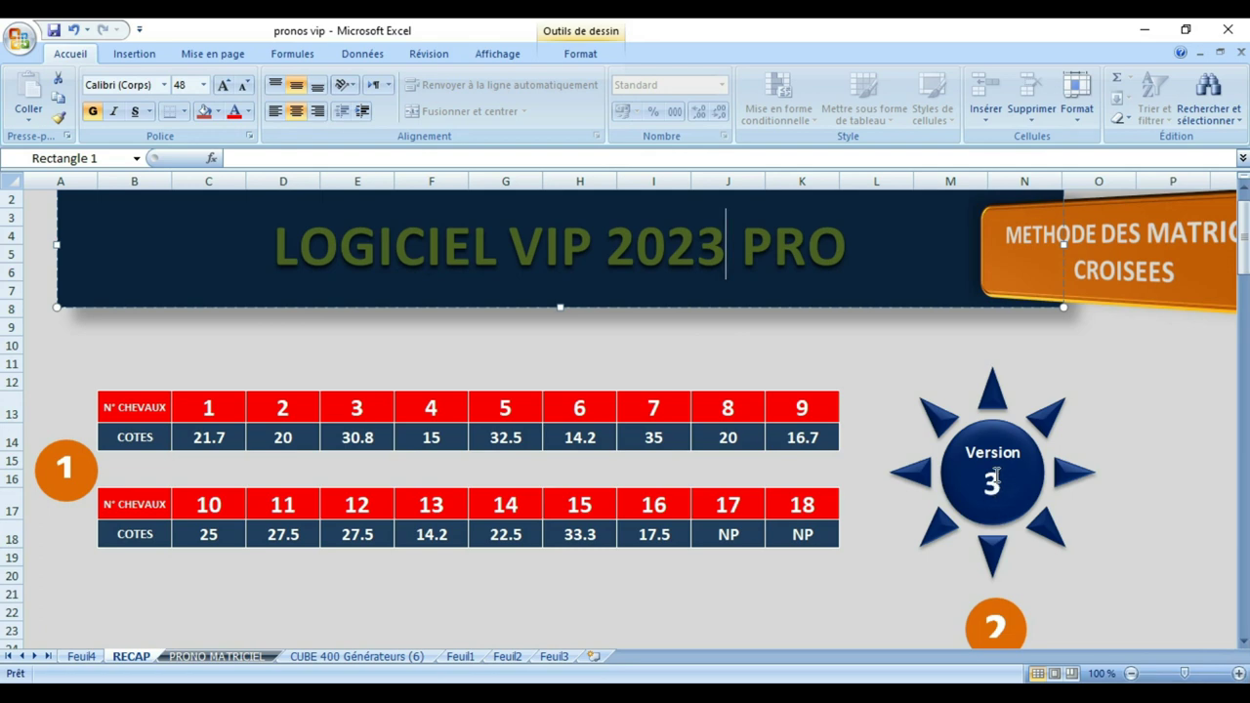
In the pronos vip workbook, run the Version 3 forecast generator from the RECAP sheet.
click(1113, 473)
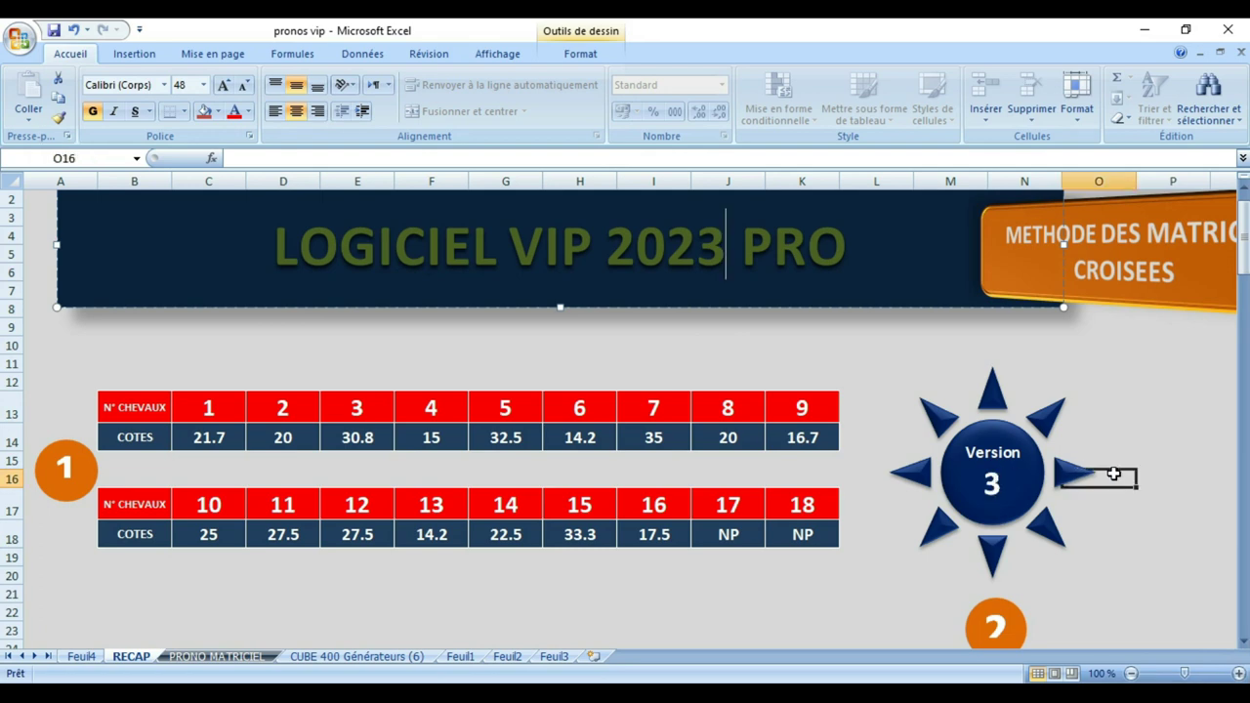
click(986, 501)
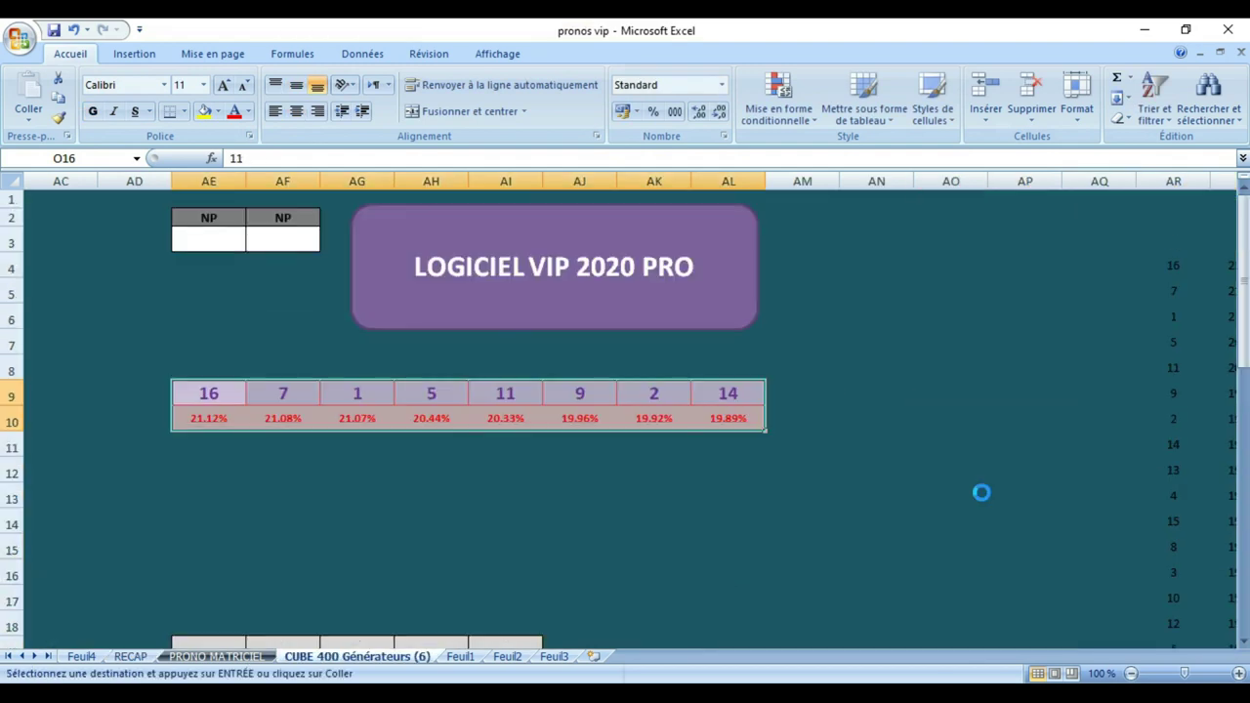
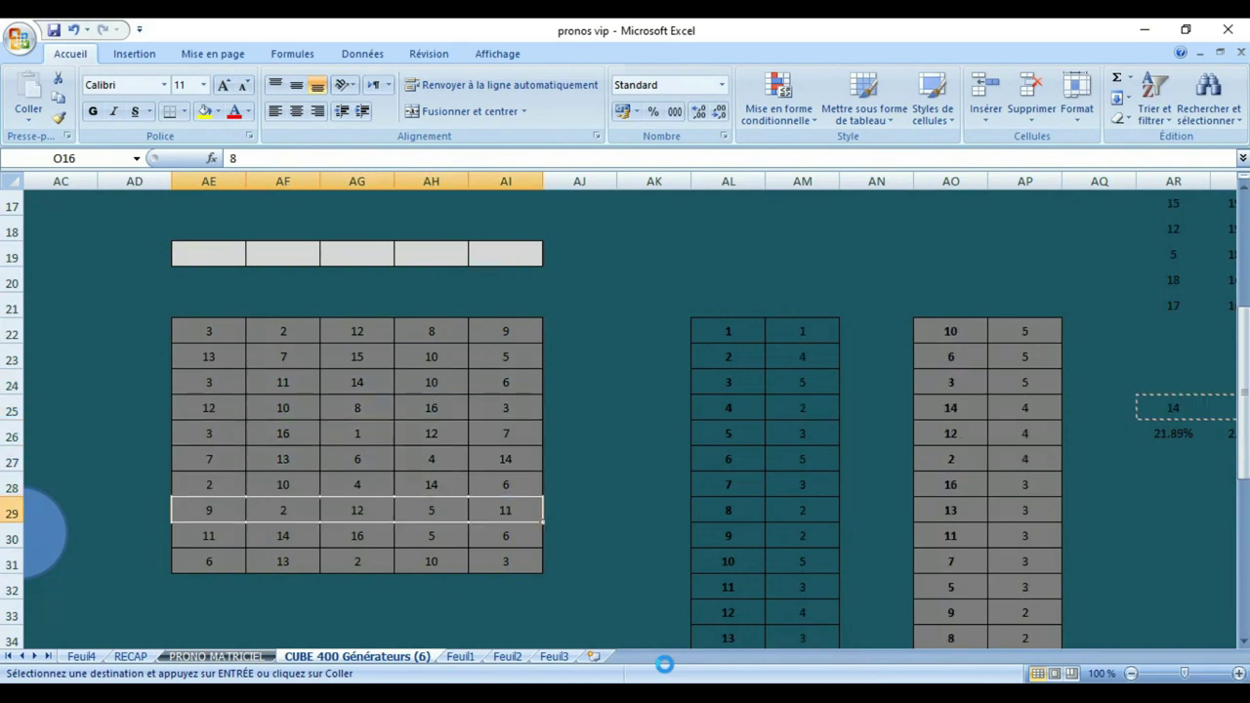
key(ctrl+Page_Up)
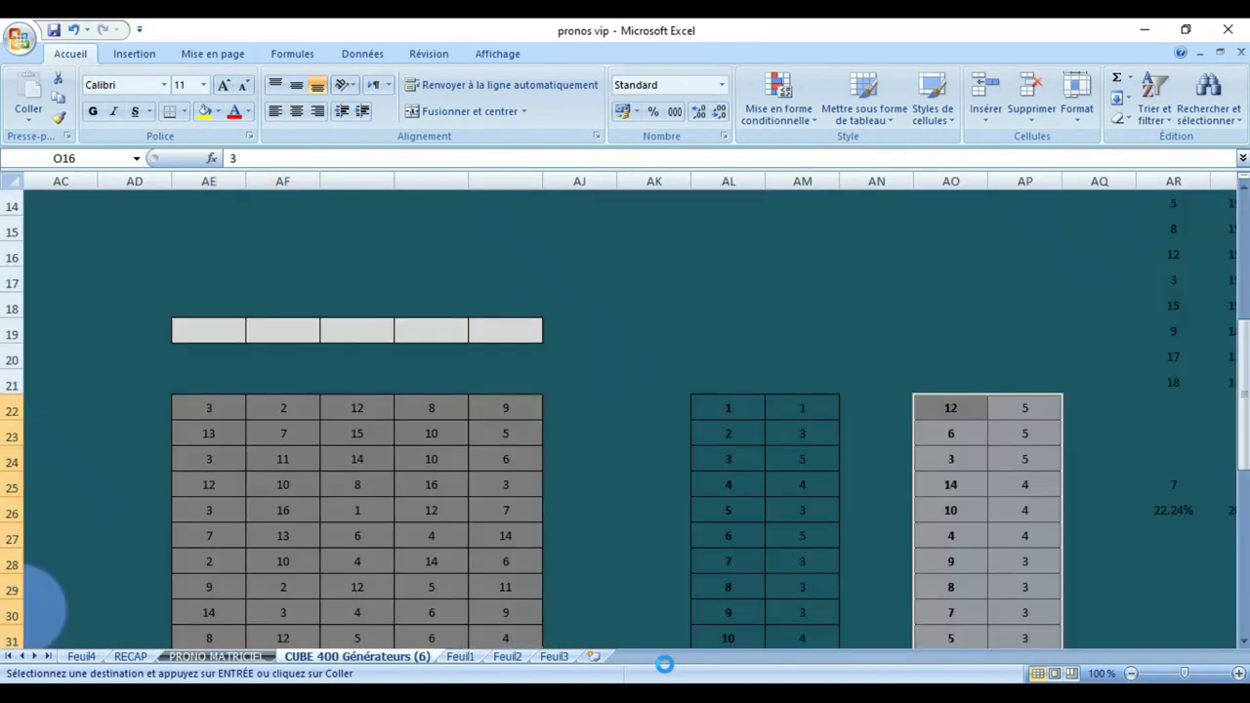
key(ctrl+Page_Down)
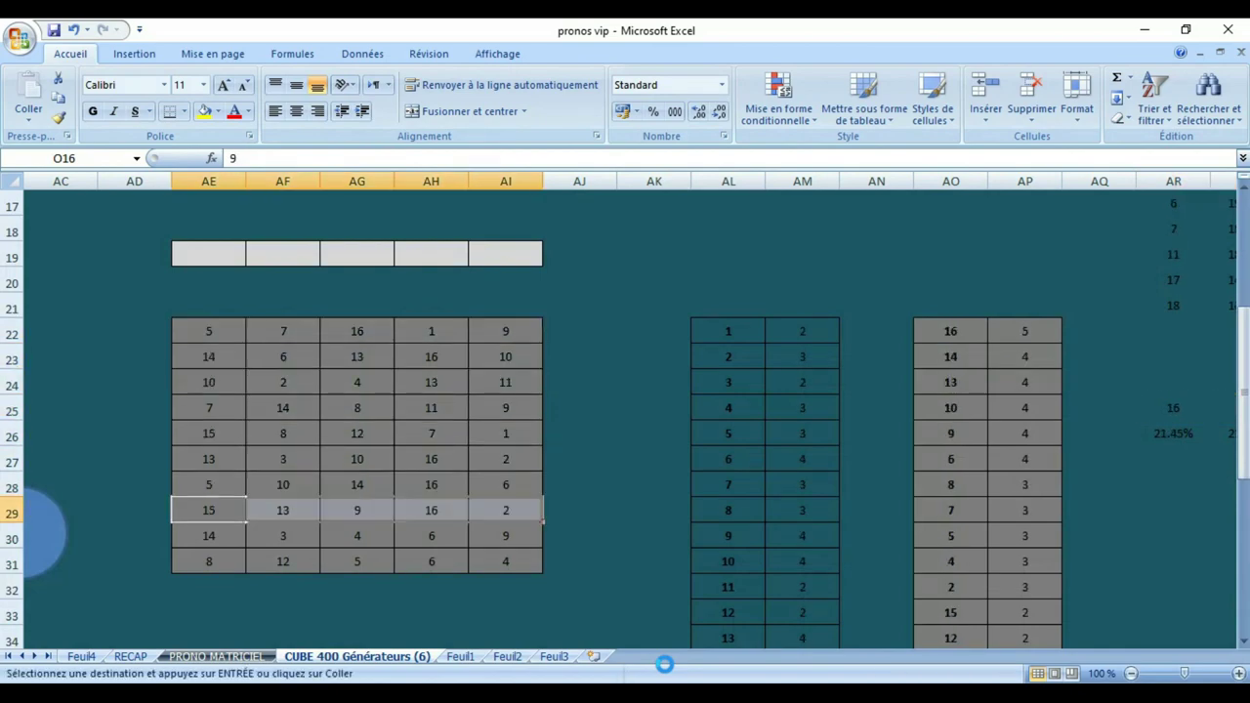
key(ctrl+Page_Up)
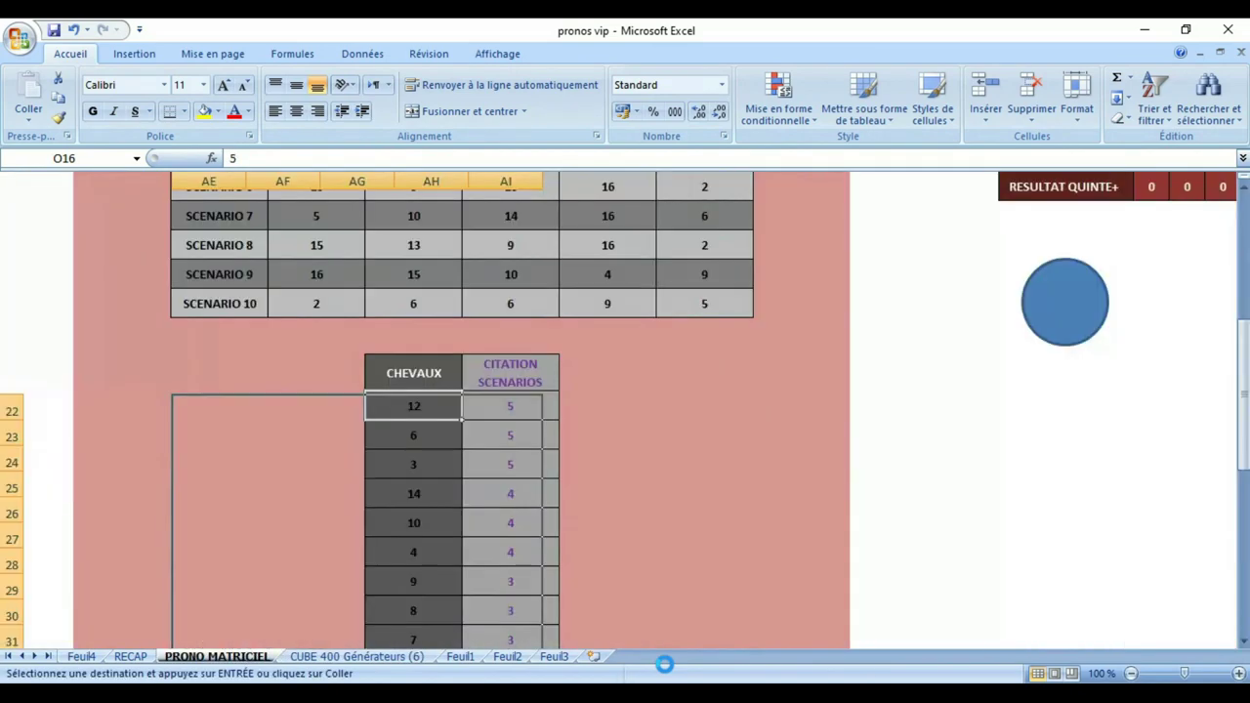
key(ctrl+Page_Down)
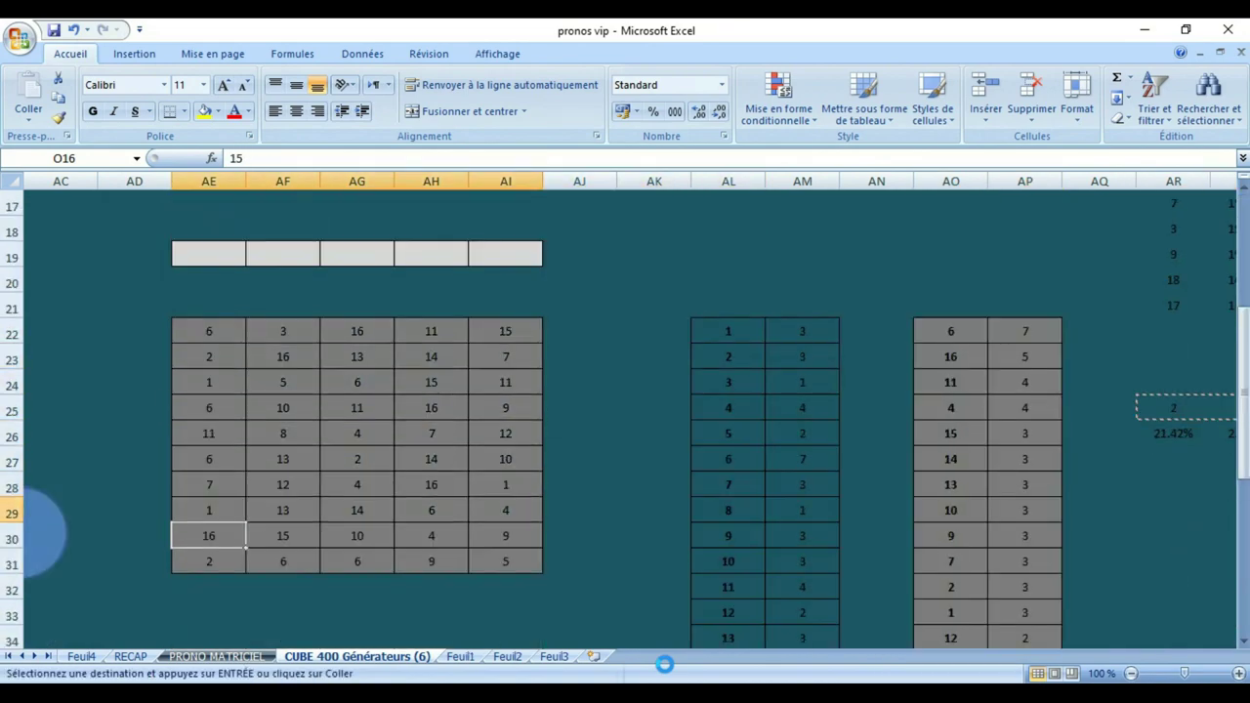
key(ctrl+Page_Up)
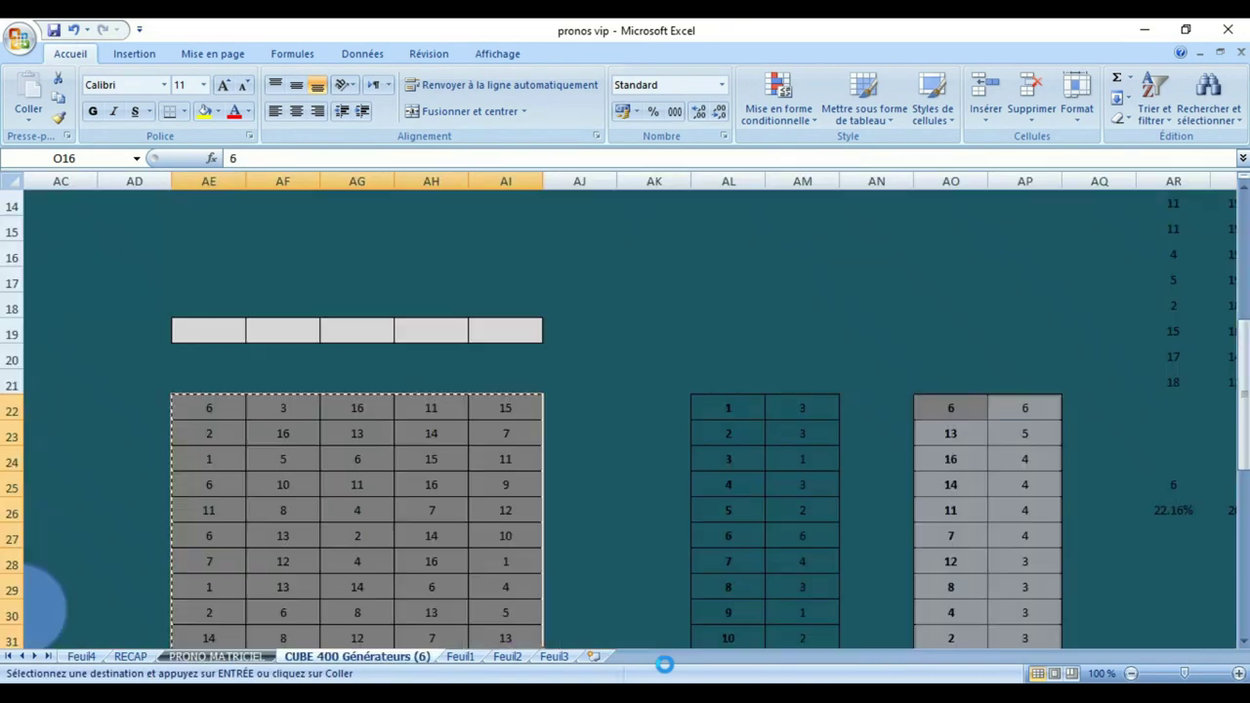
key(ctrl+Page_Down)
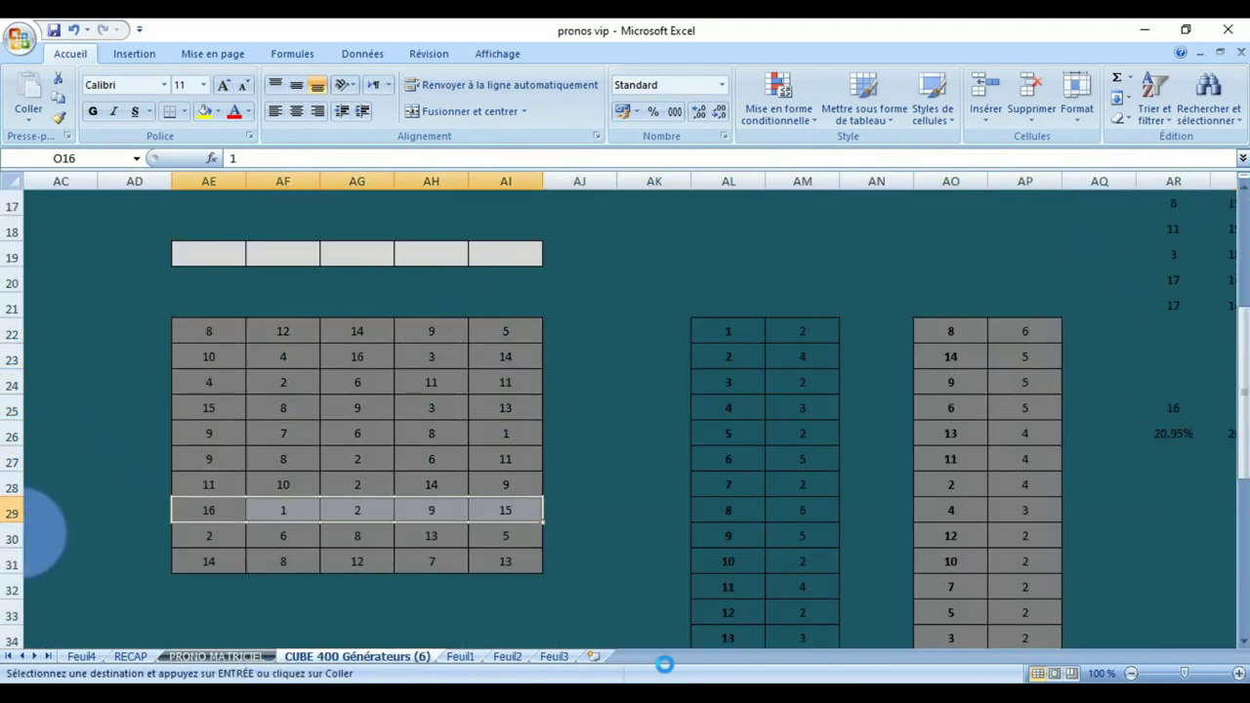
key(ctrl+Page_Up)
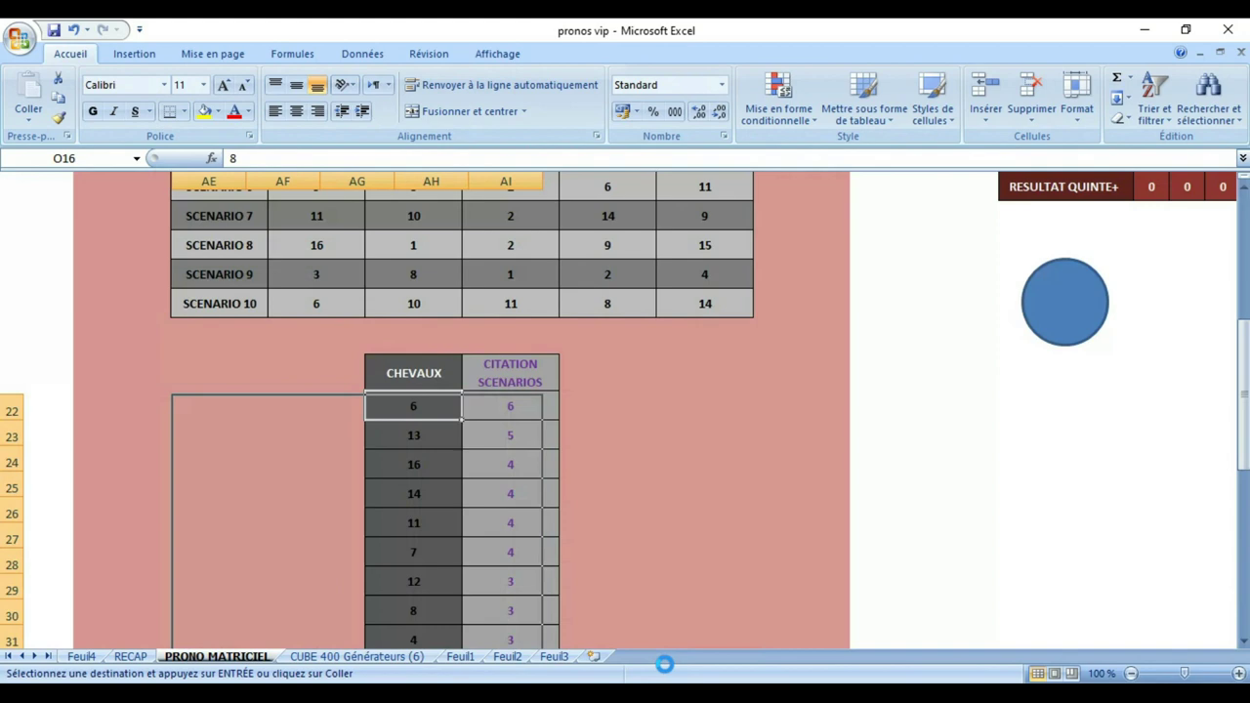
key(ctrl+Page_Down)
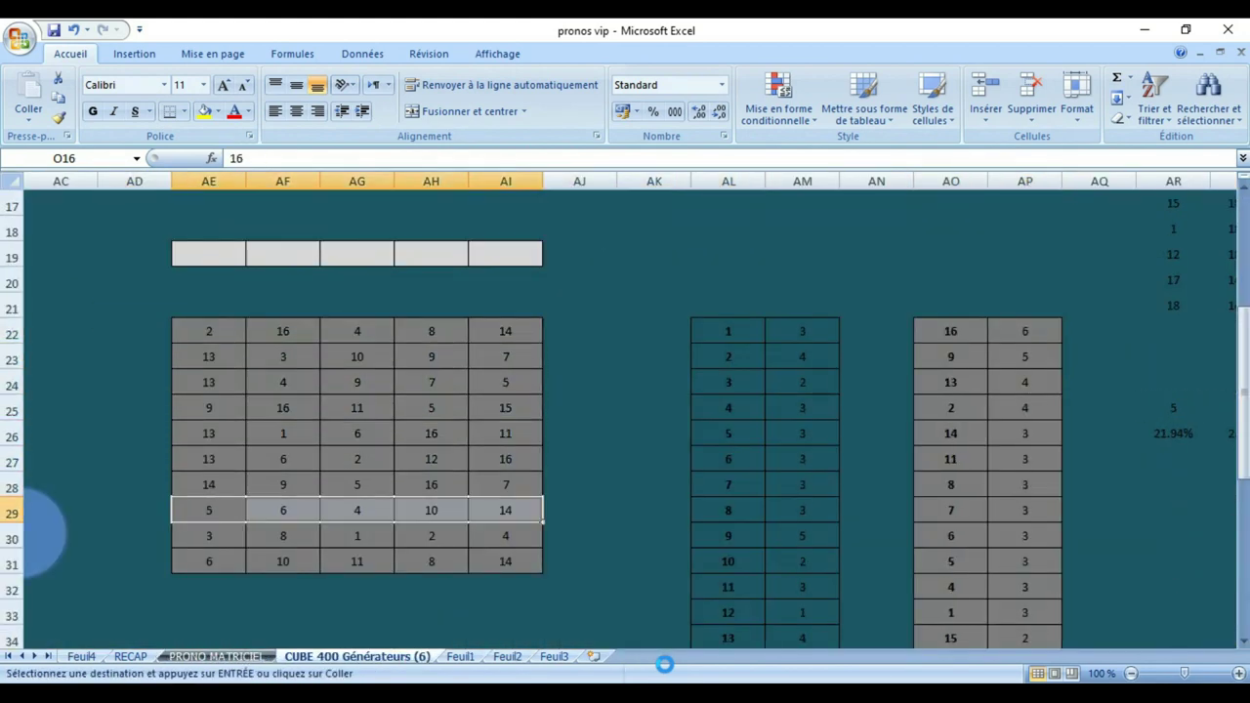
key(ctrl+Page_Up)
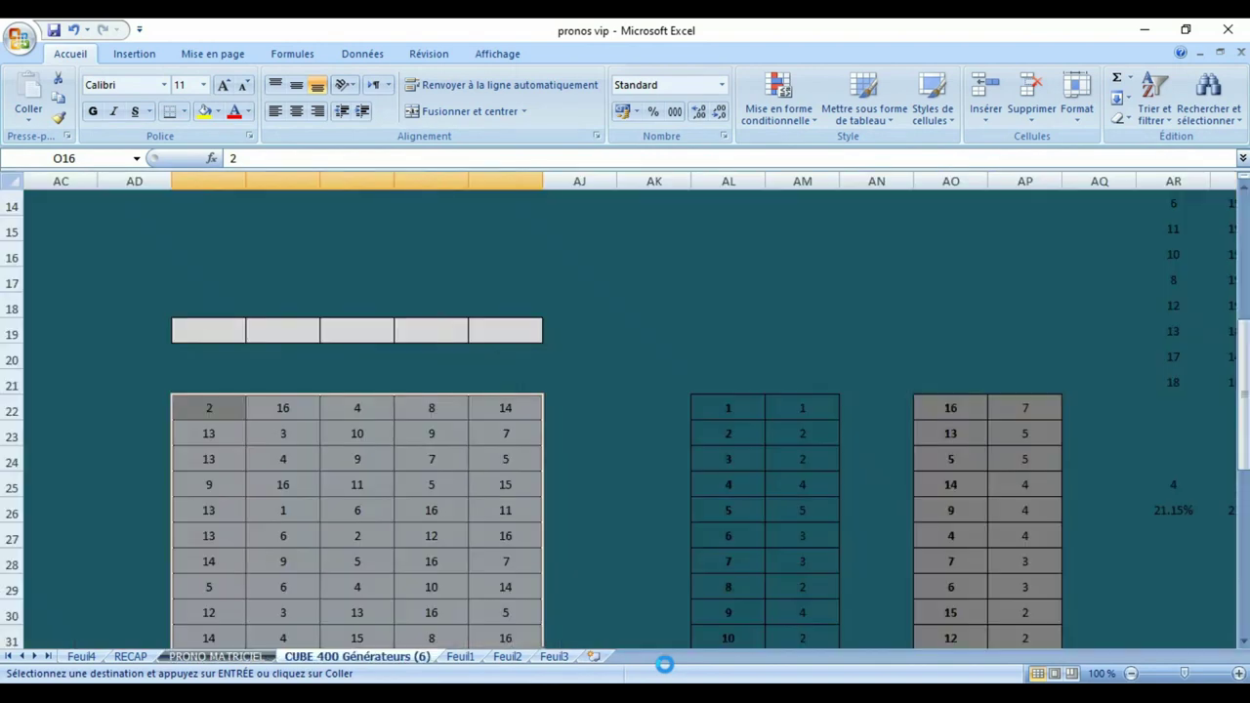
key(ctrl+Page_Down)
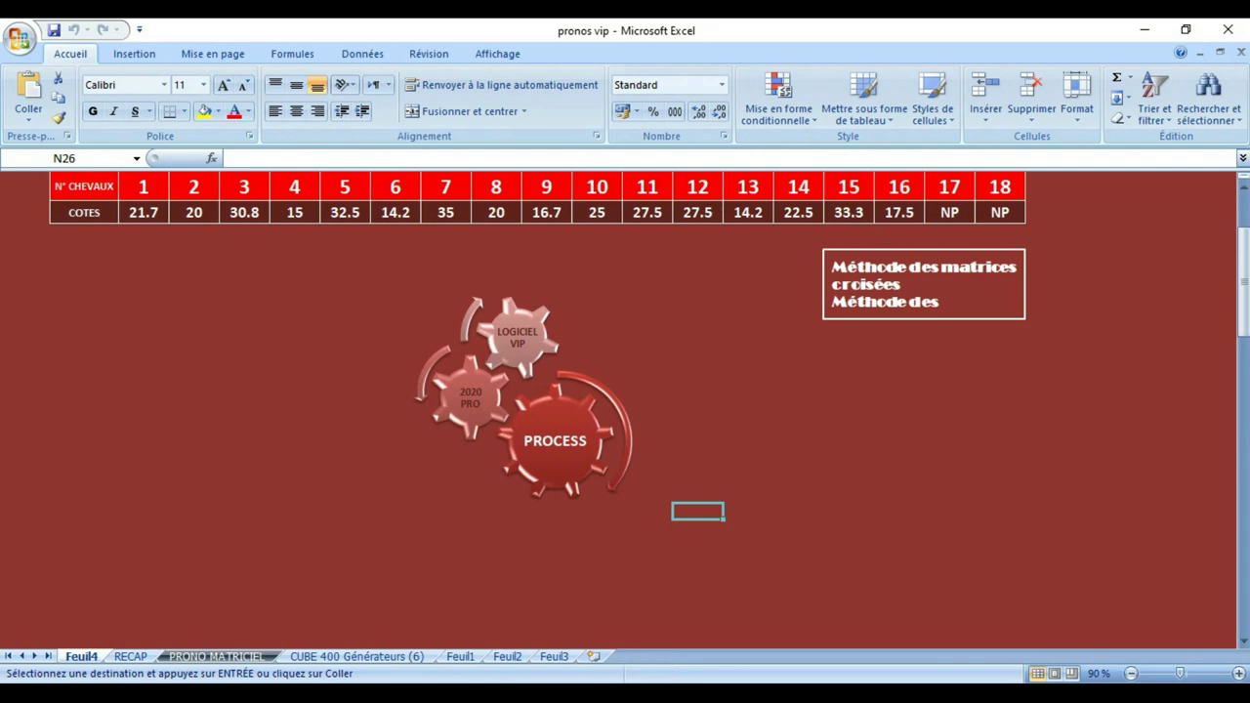
Examine the VIP 2020 PRO forecast and the ten Quinté+ scenarios on the PRONO MATRICIEL sheet.
click(195, 661)
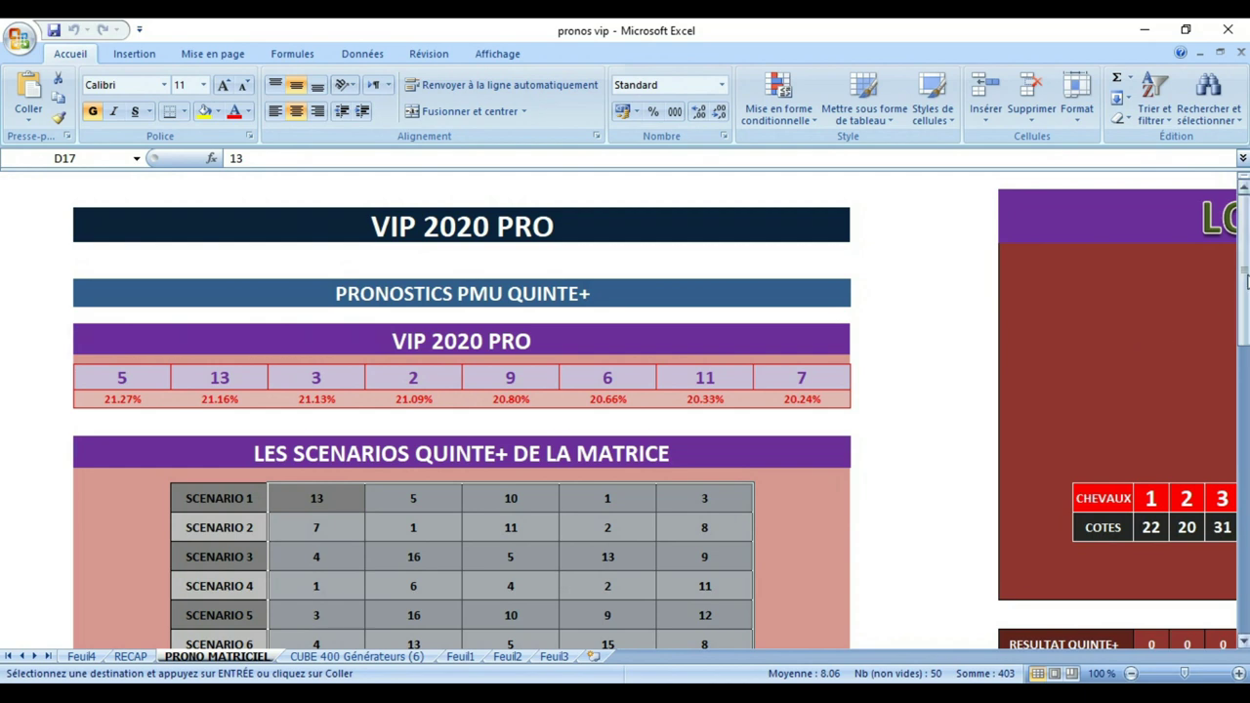
drag(1247, 281, 1243, 357)
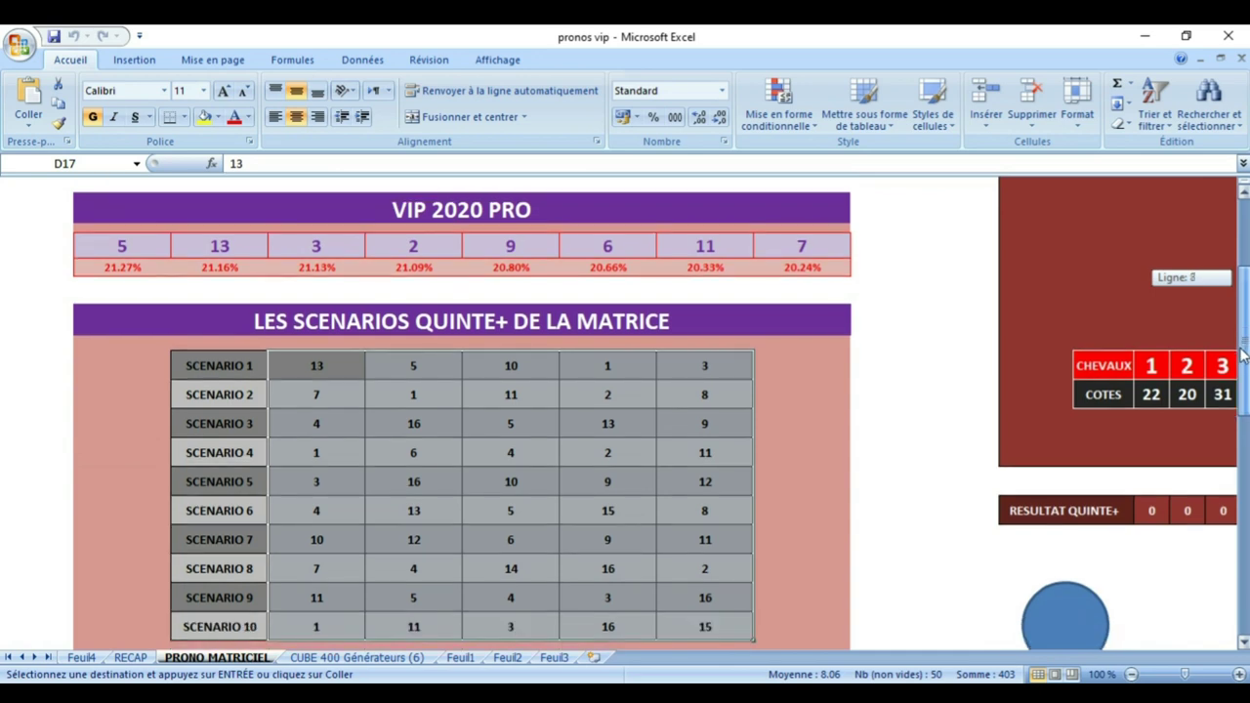
drag(1243, 356, 1242, 356)
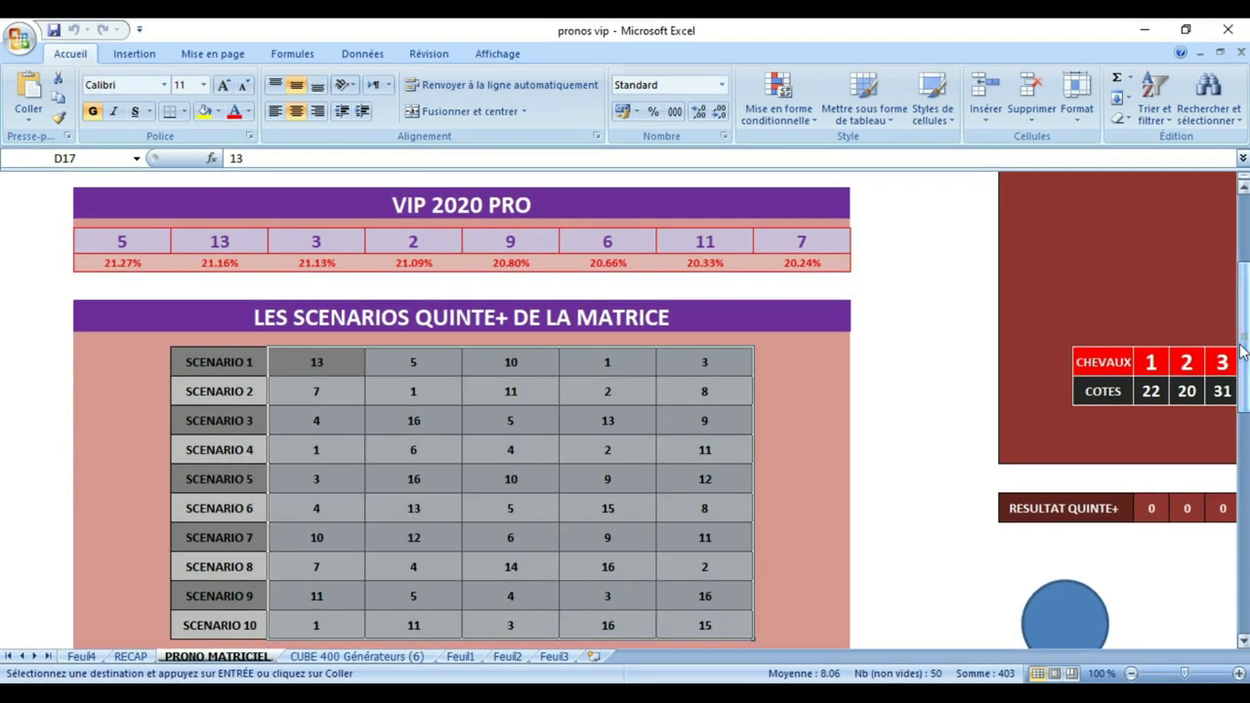